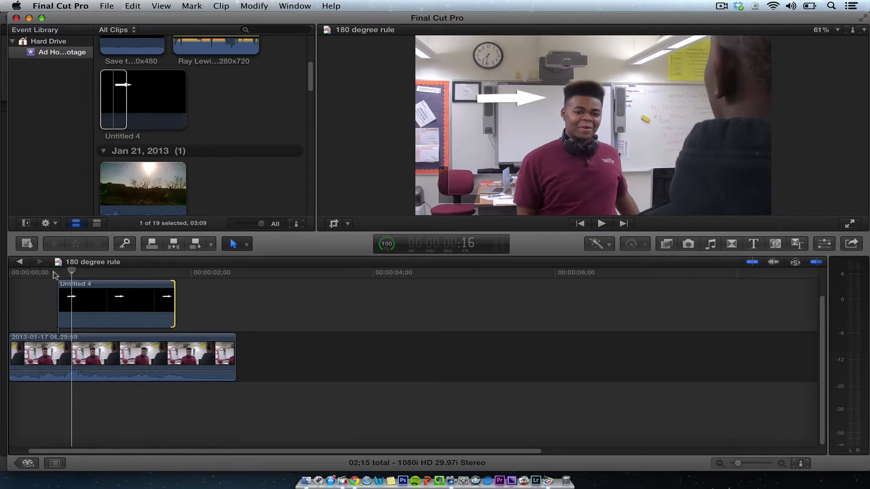
Step: Review the arrow overlay in Final Cut Pro, then start a blank Broadcast HD 720 Motion project
left_click(101, 287)
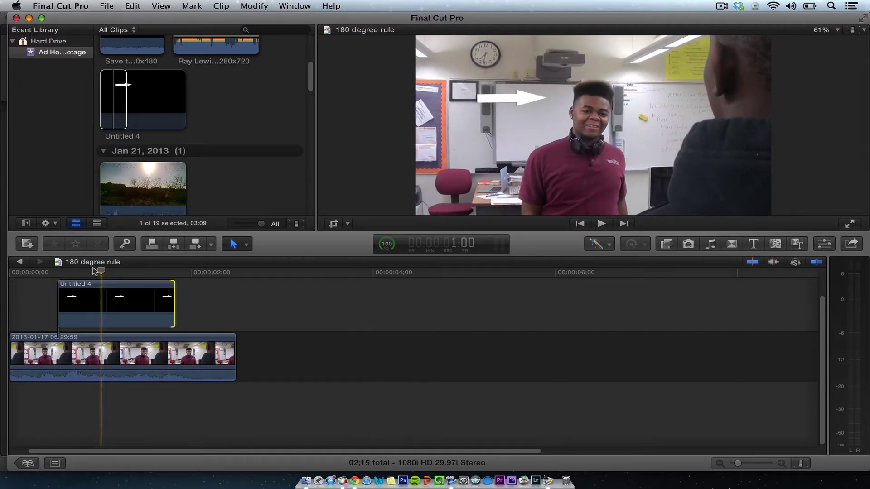
left_click_drag(93, 271, 94, 313)
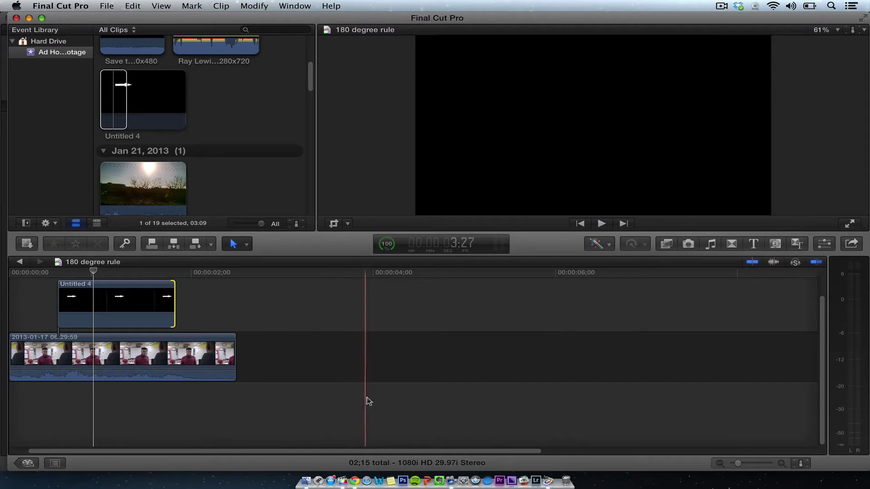
key("super+Tab")
key("super+Tab")
key("super+Tab")
key("super+Tab")
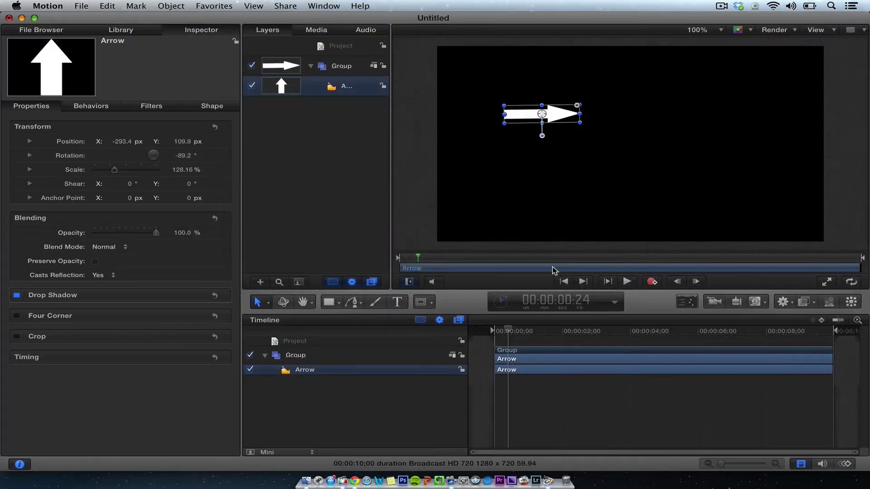
left_click(548, 229)
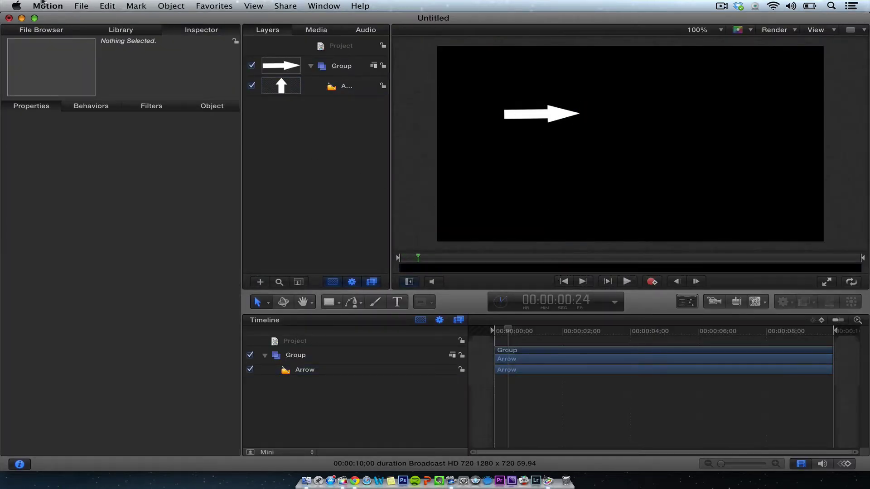
left_click(81, 6)
left_click(91, 17)
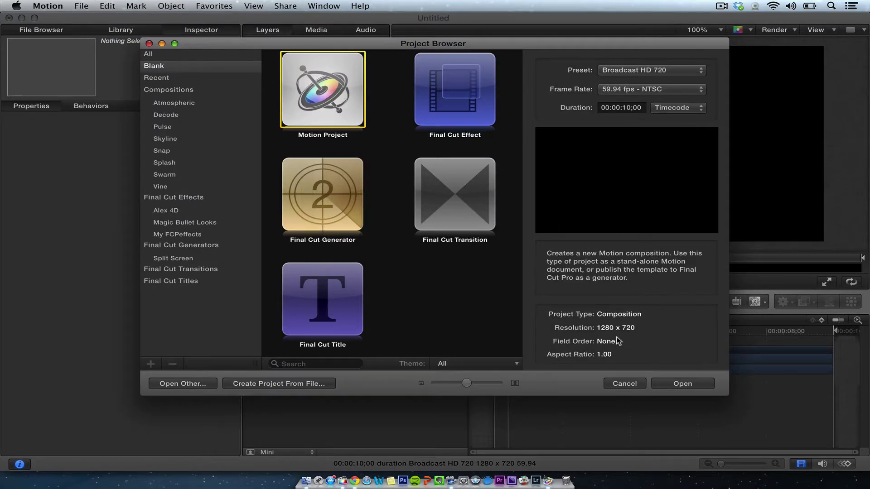
left_click(678, 384)
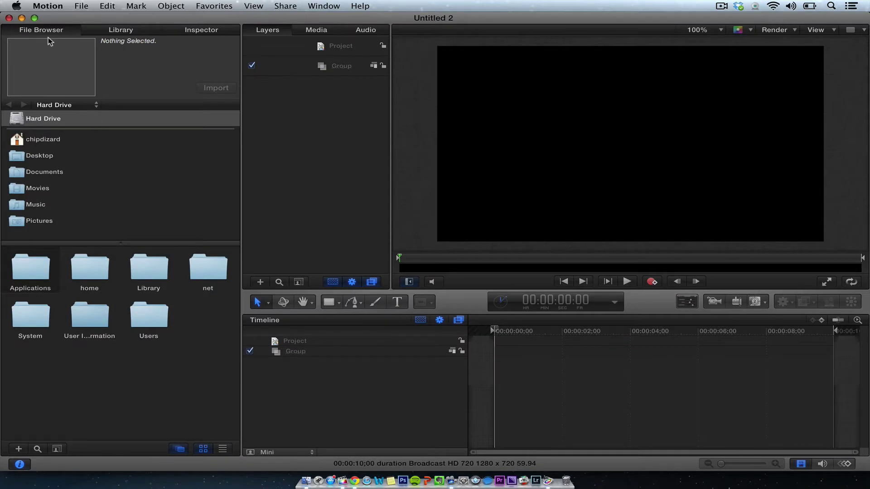
Step: Add the Arrow from Library > Shapes to the canvas, deleting the mistakenly added Blue Rectangle
left_click(119, 29)
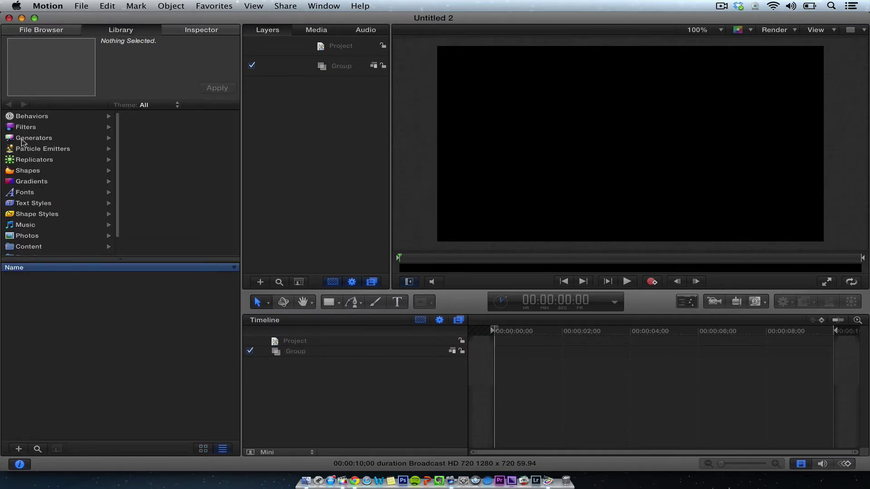
left_click(27, 171)
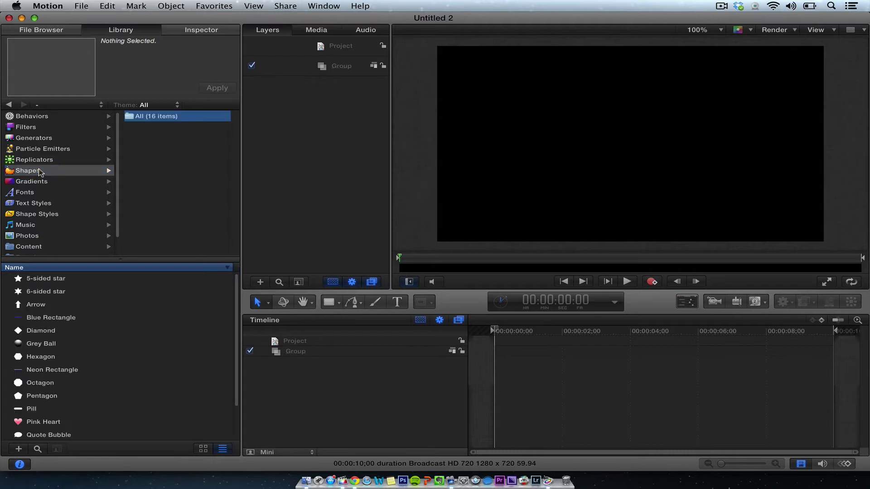
left_click(39, 307)
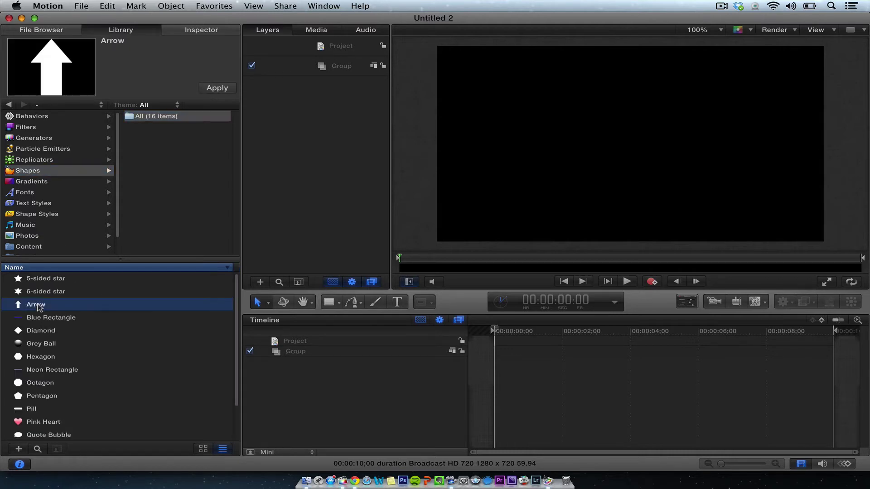
left_click_drag(54, 317, 632, 107)
left_click(583, 150)
left_click(543, 160)
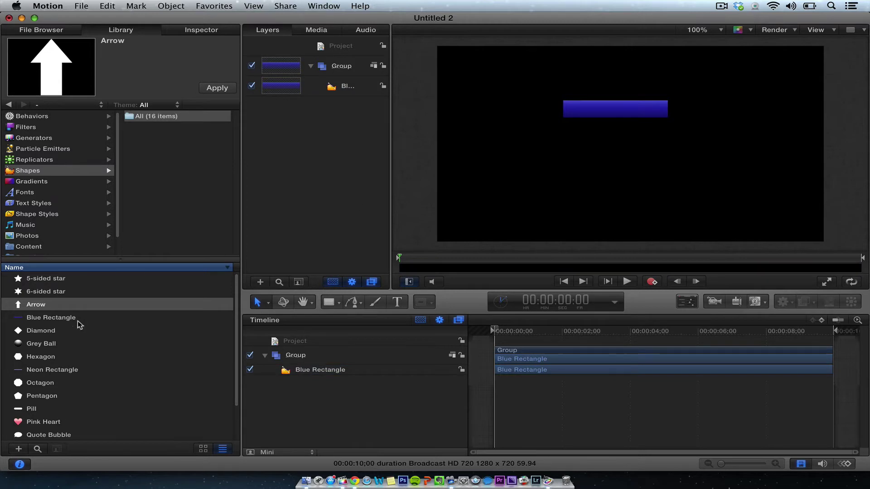
left_click(52, 322)
left_click(597, 108)
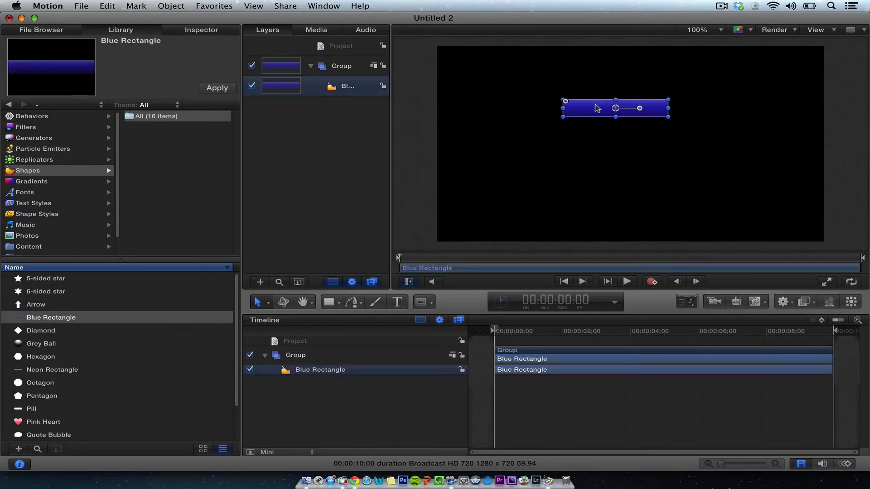
key("Delete")
left_click_drag(41, 309, 573, 141)
scroll(585, 145, "down", 1)
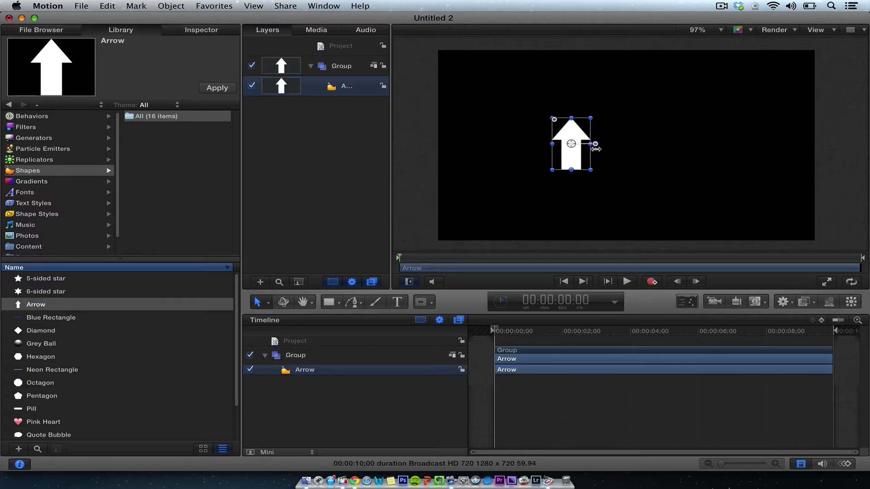
Step: Rotate the arrow about -86° so it points right, and scale it up to roughly 272%
left_click(657, 117)
left_click(566, 152)
left_click_drag(595, 144, 572, 168)
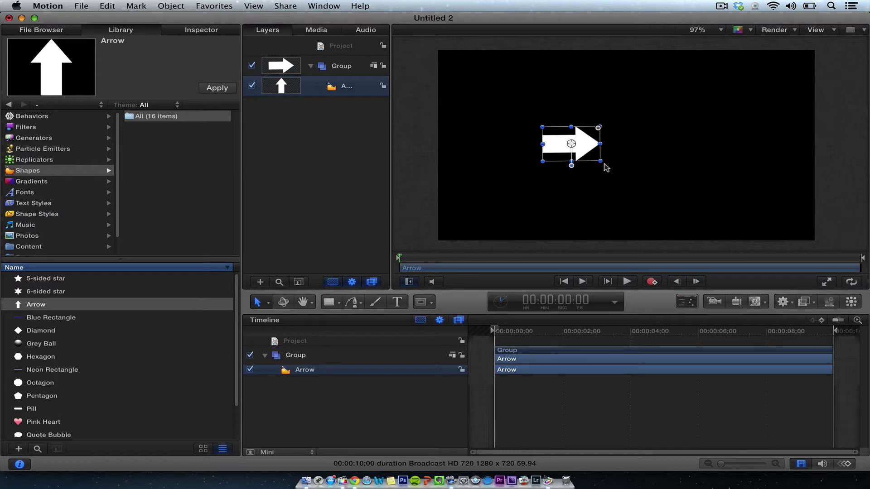
left_click_drag(600, 161, 674, 138)
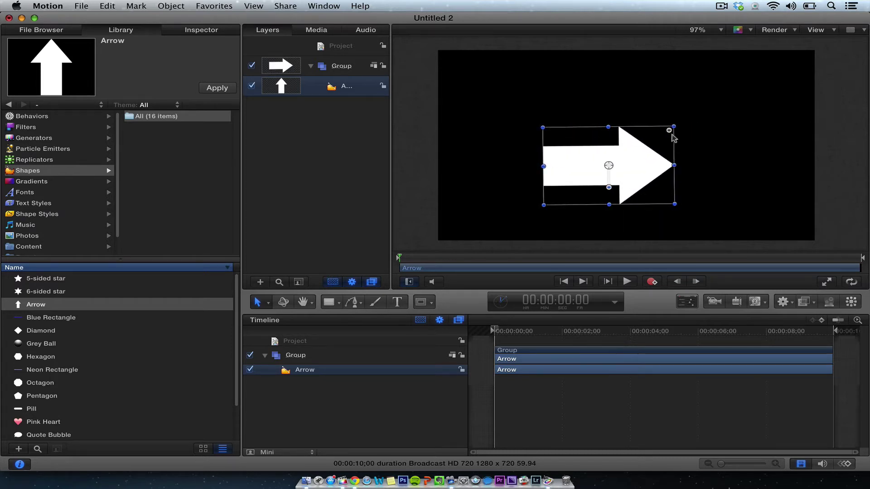
Step: Give the arrow an orange fill, adjust its feather, and turn on a 2.0-wide white outline
left_click(200, 29)
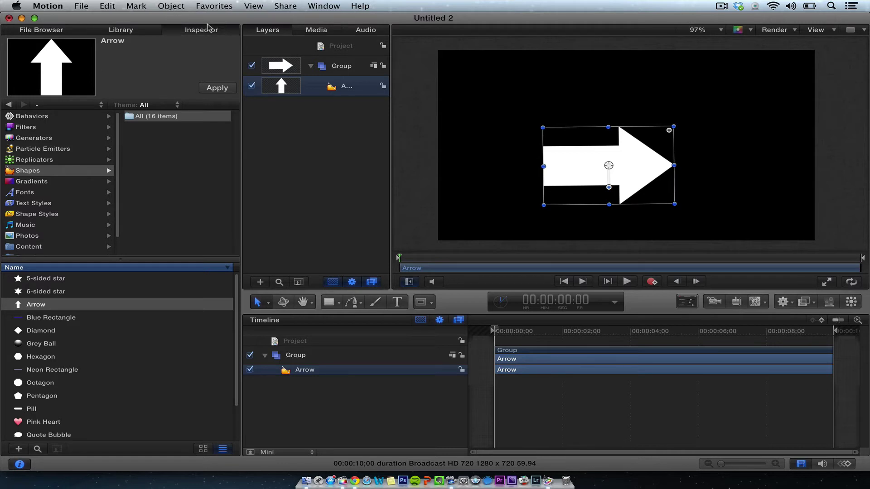
left_click(101, 181)
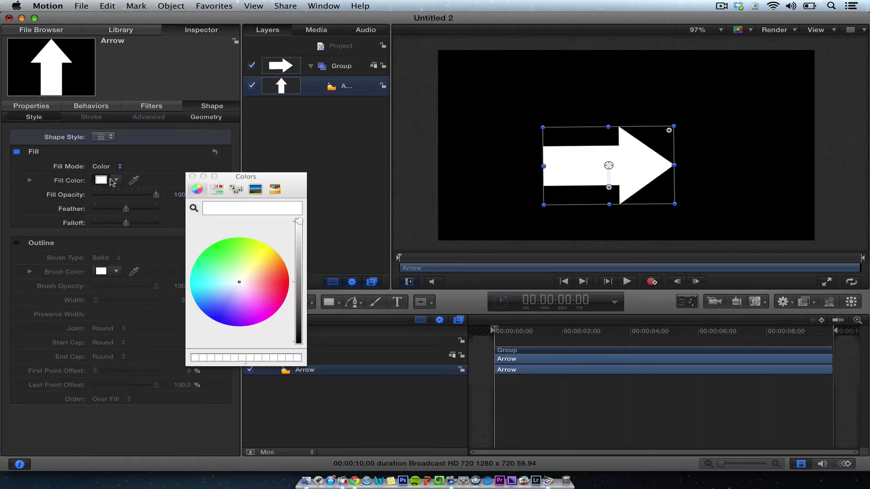
left_click(236, 277)
left_click(267, 302)
left_click(257, 255)
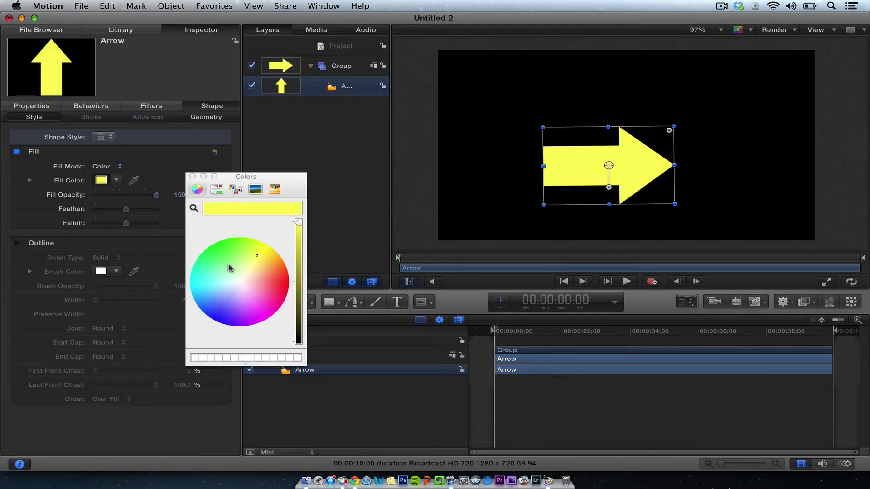
left_click(240, 271)
left_click(269, 272)
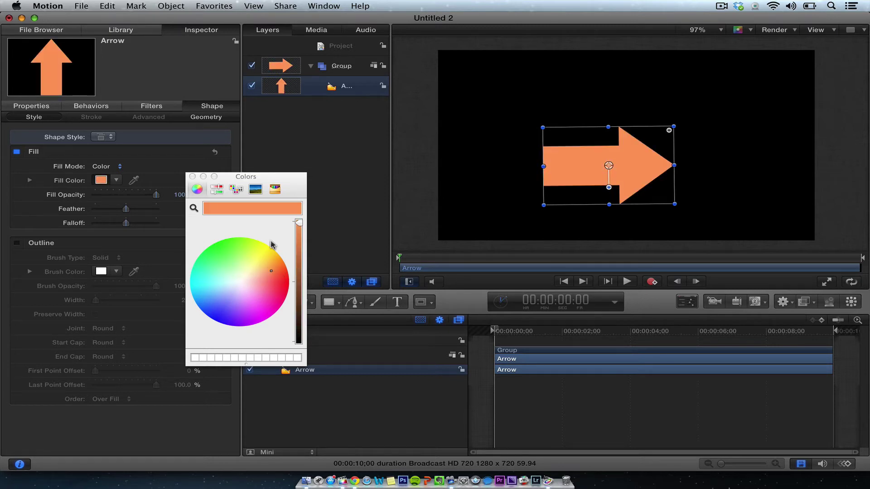
left_click_drag(126, 209, 128, 209)
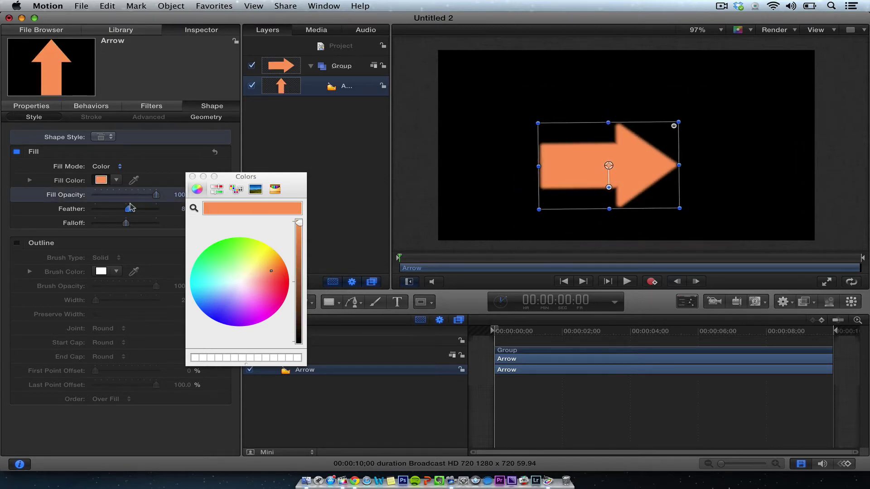
left_click(192, 176)
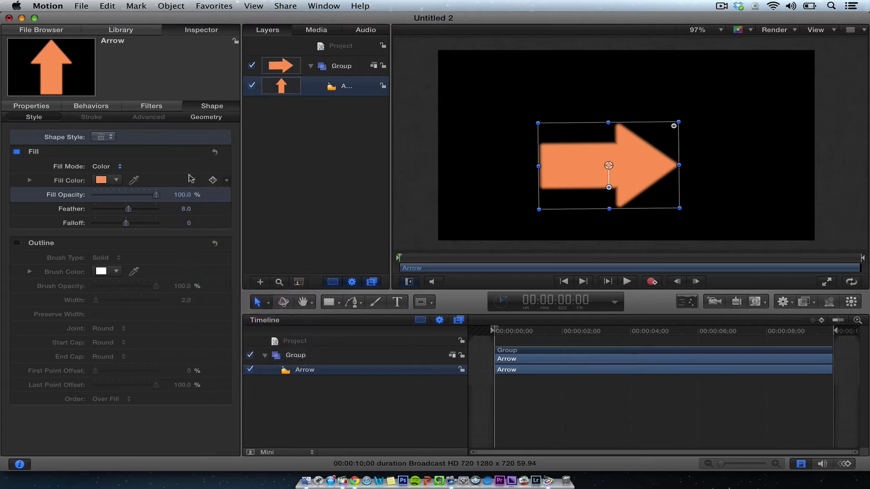
left_click(16, 244)
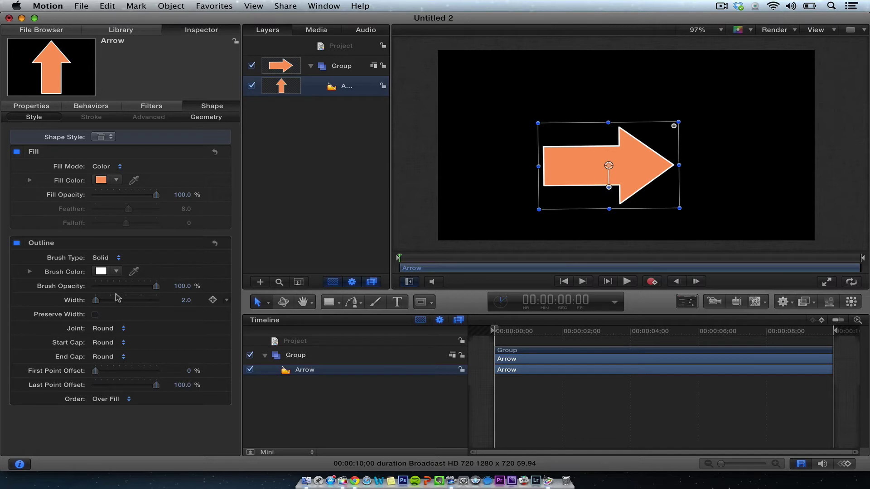
Step: Set the outline width to 11, resize the arrow, and move it toward the upper left
left_click_drag(95, 301, 101, 301)
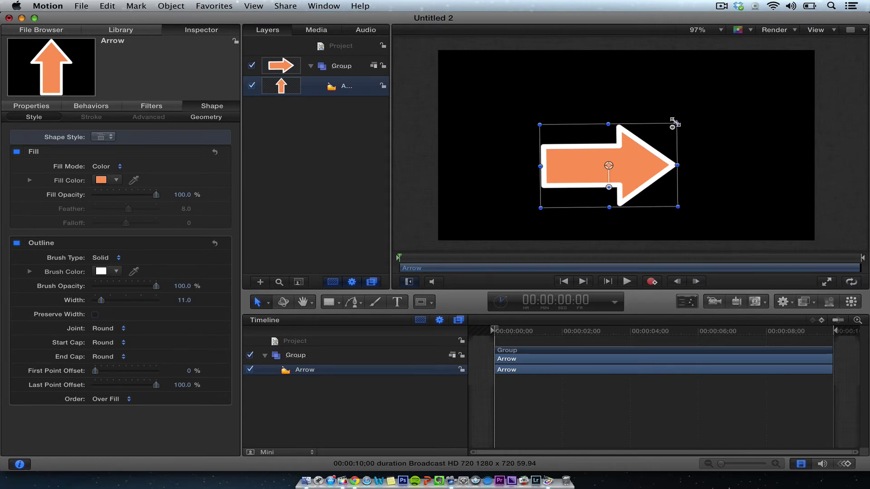
left_click_drag(676, 122, 729, 158)
left_click_drag(617, 176, 562, 116)
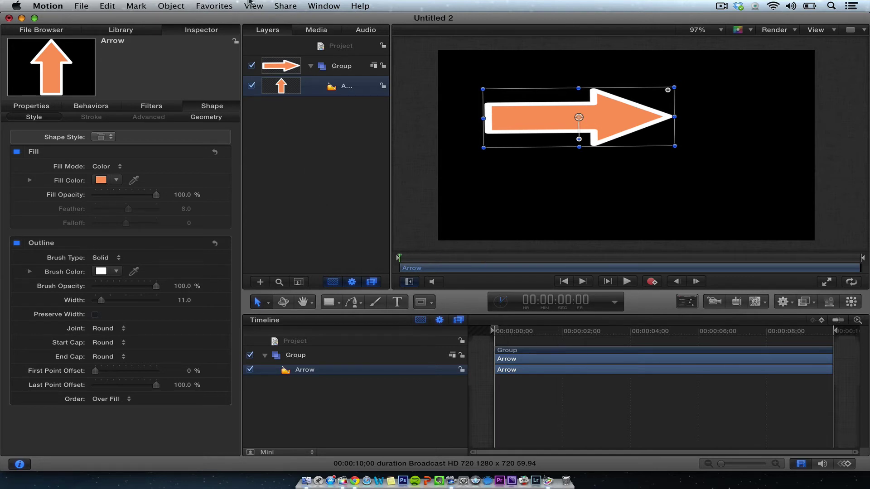
Step: Export the project as movie 'arrow2' on the Desktop with Color + Alpha render
left_click(283, 6)
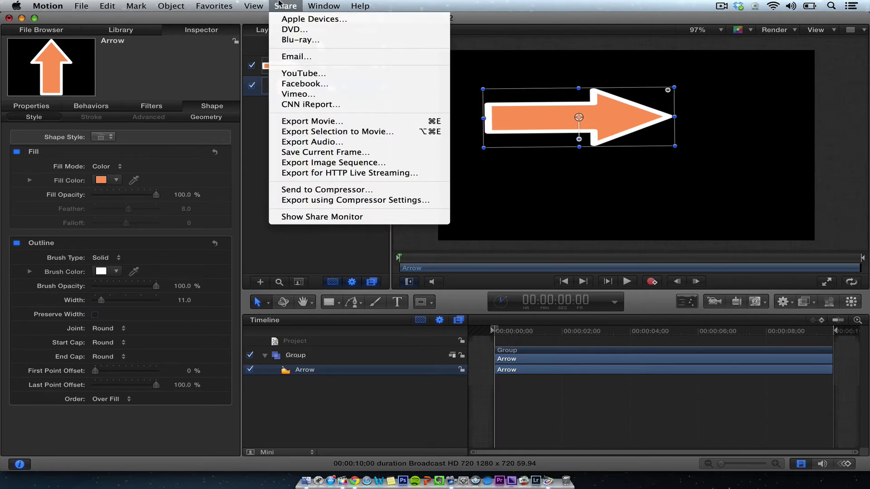
left_click(324, 121)
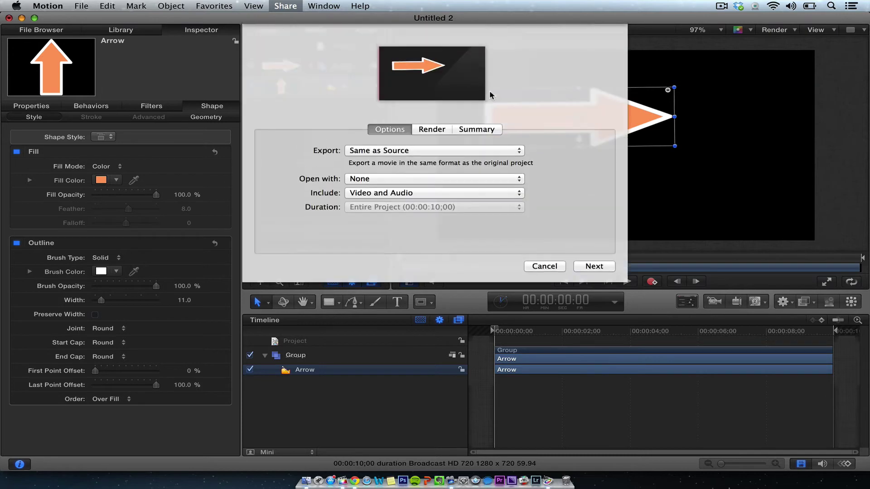
left_click(401, 186)
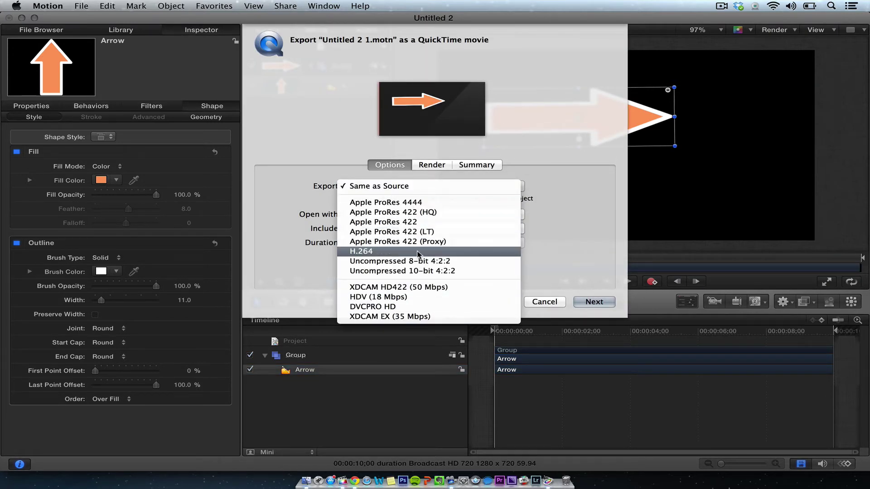
left_click(407, 186)
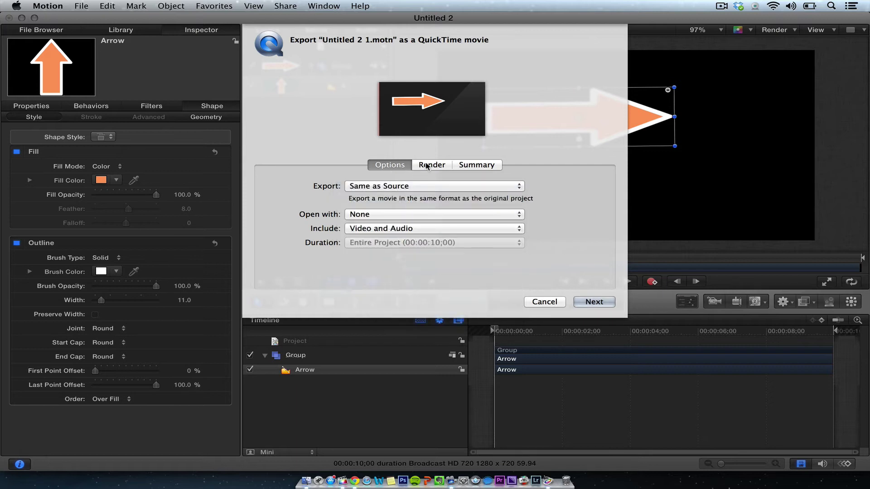
left_click(429, 165)
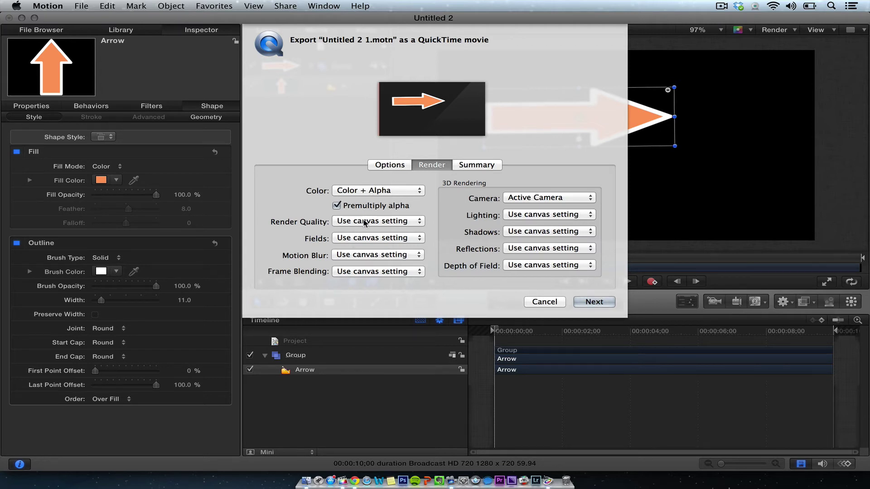
left_click(592, 302)
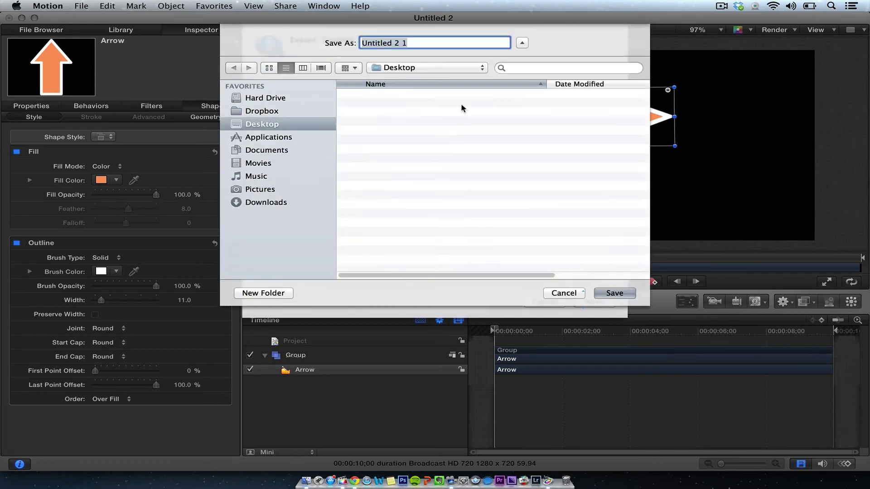
type("arrow2")
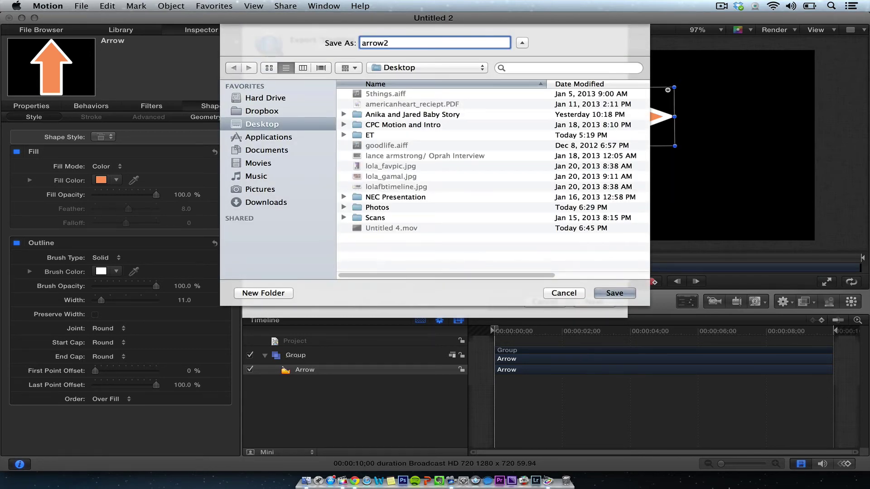
key("Return")
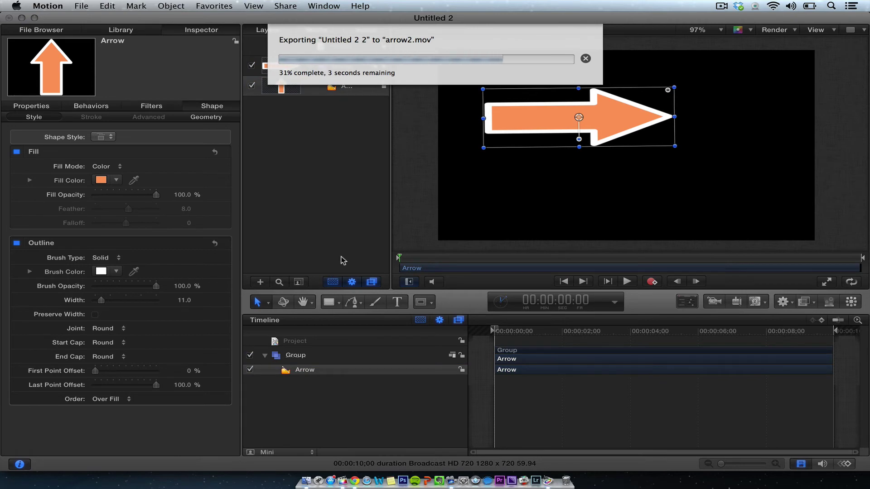
left_click(341, 473)
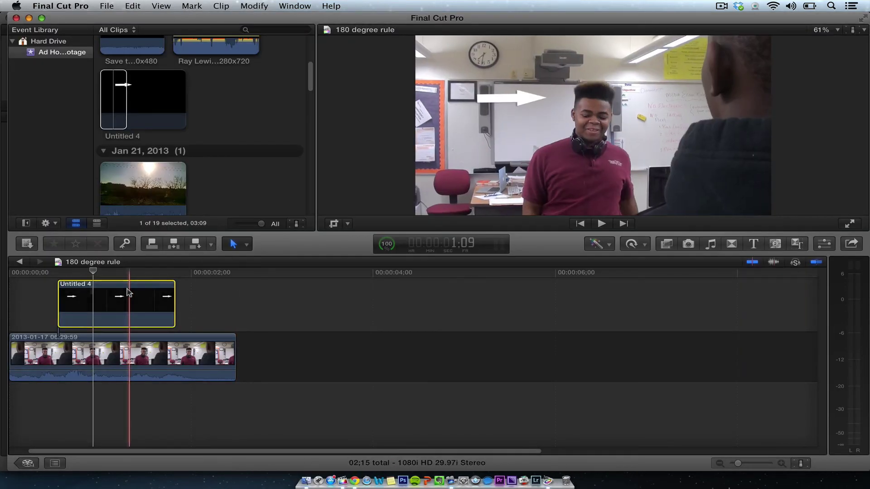
Step: Delete the Untitled 4 clip and connect arrow2.mov from the Desktop above the classroom clip
key("Delete")
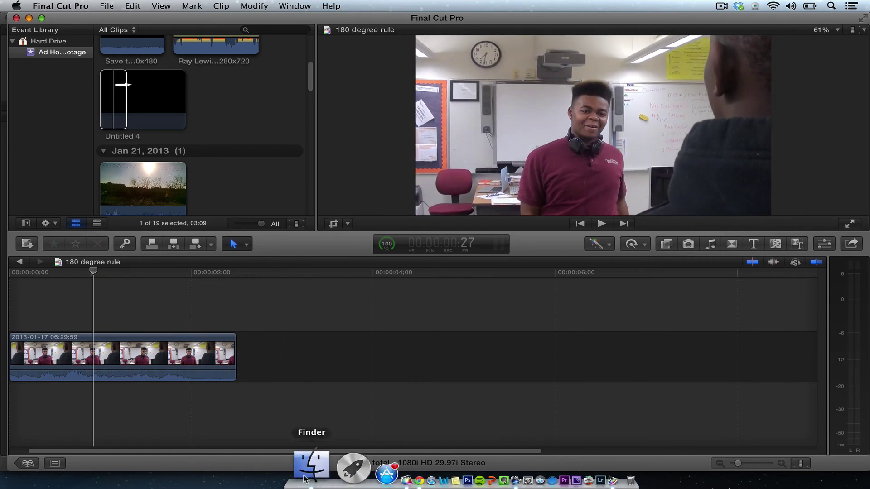
left_click(309, 469)
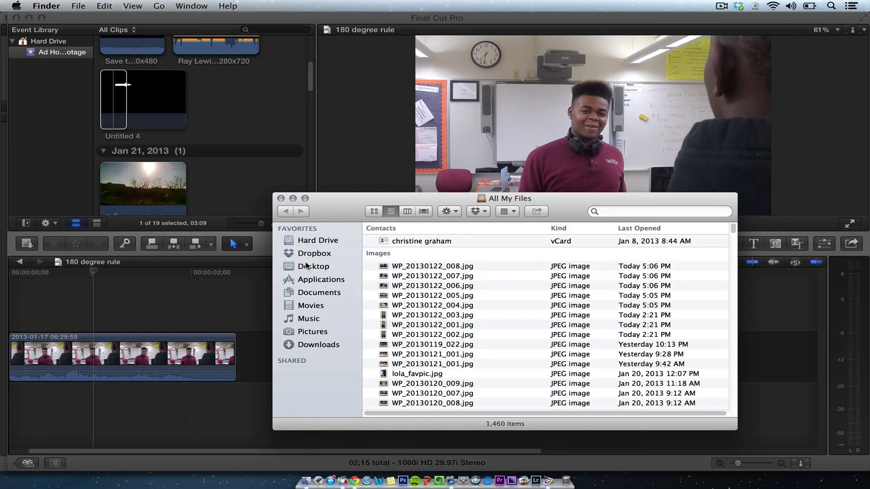
left_click(307, 267)
left_click_drag(410, 233, 117, 276)
Step: Trim the arrow2 clip down to about two seconds
left_click(122, 265)
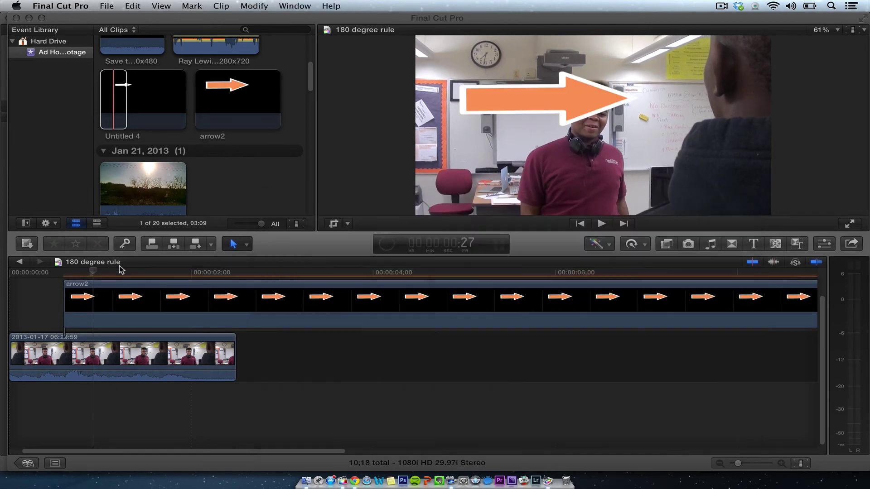
left_click(136, 294)
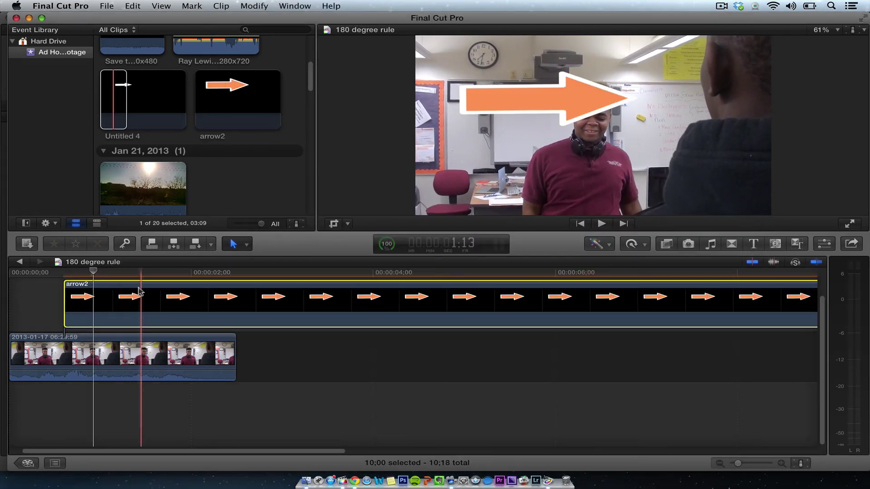
key("shift+z")
left_click_drag(763, 300, 148, 302)
Step: Transform arrow2 to shrink it and place it on the whiteboard beside the student
left_click(119, 304)
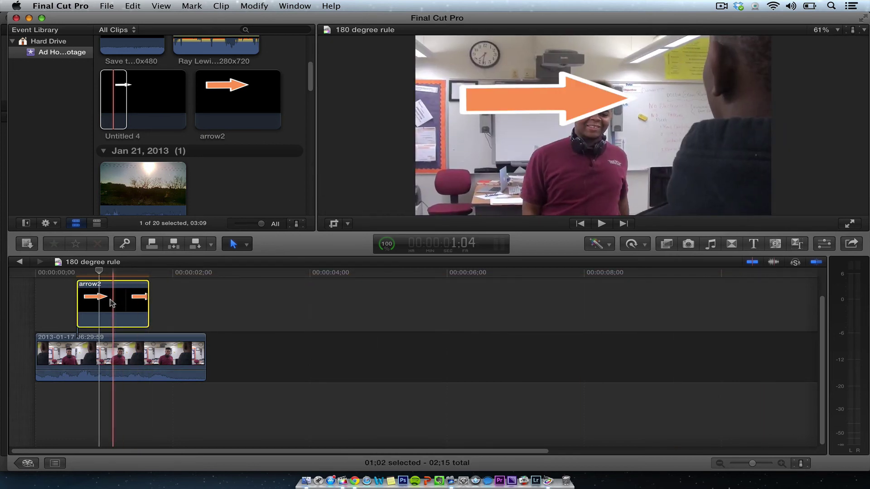
left_click(336, 225)
left_click(360, 237)
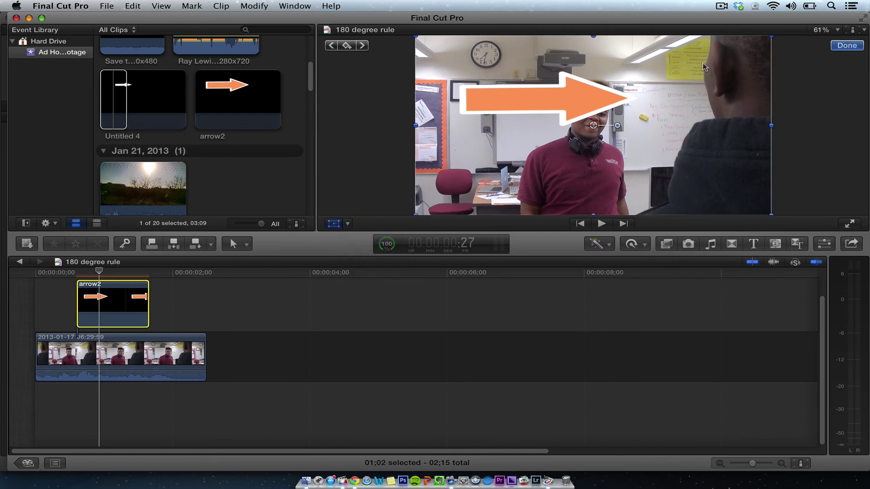
left_click_drag(771, 36, 670, 87)
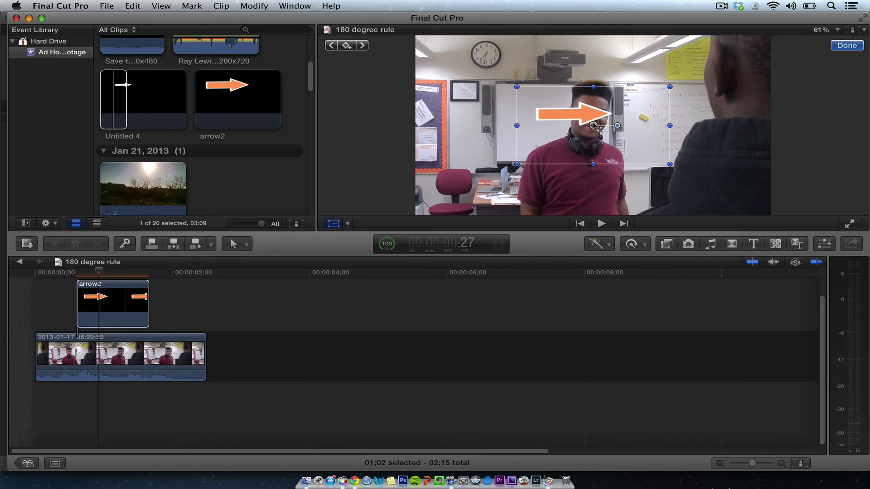
left_click_drag(594, 125, 534, 120)
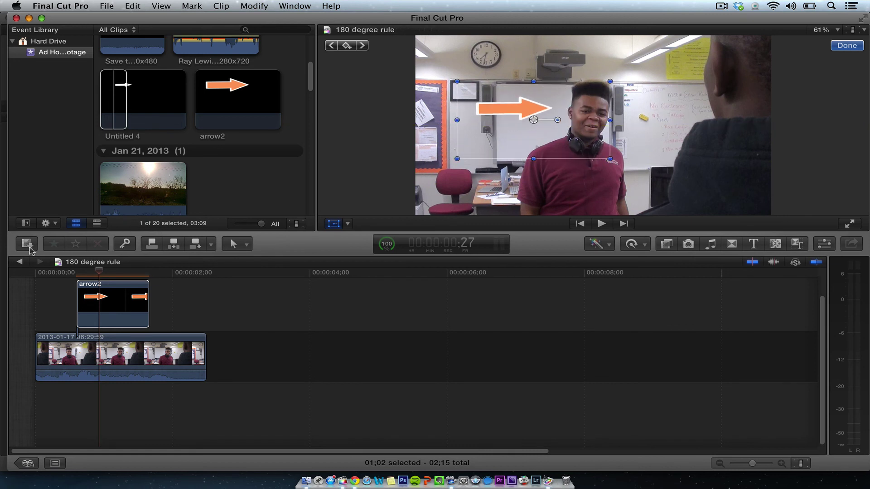
left_click(78, 271)
Step: Play back the edit, lengthen arrow2 slightly, and preview the arrow before returning to Motion
key("space")
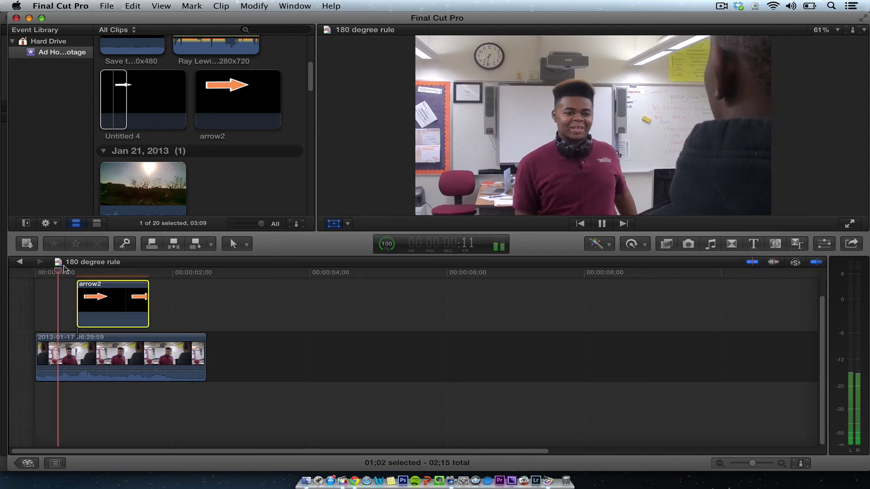
key("space")
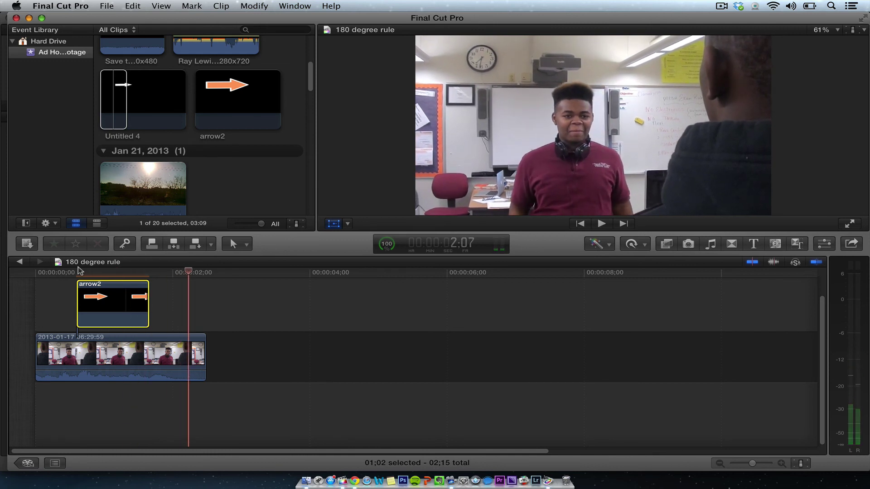
left_click_drag(146, 296, 169, 296)
left_click(135, 275)
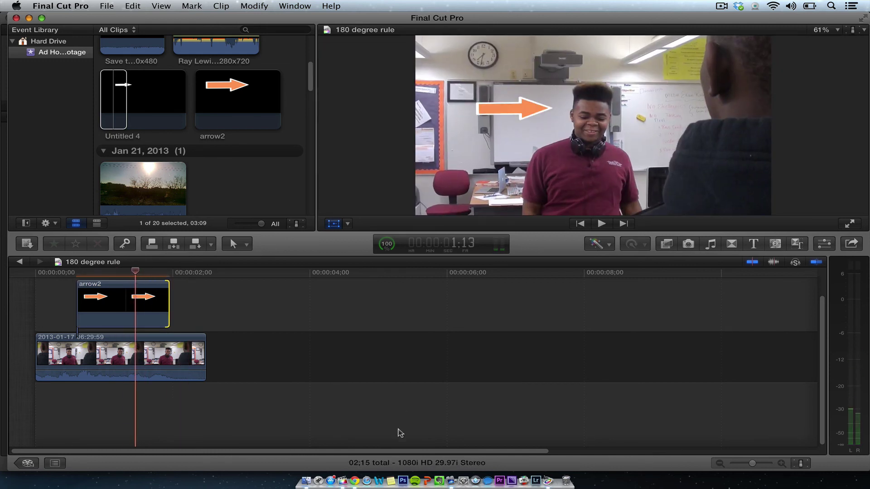
left_click(549, 480)
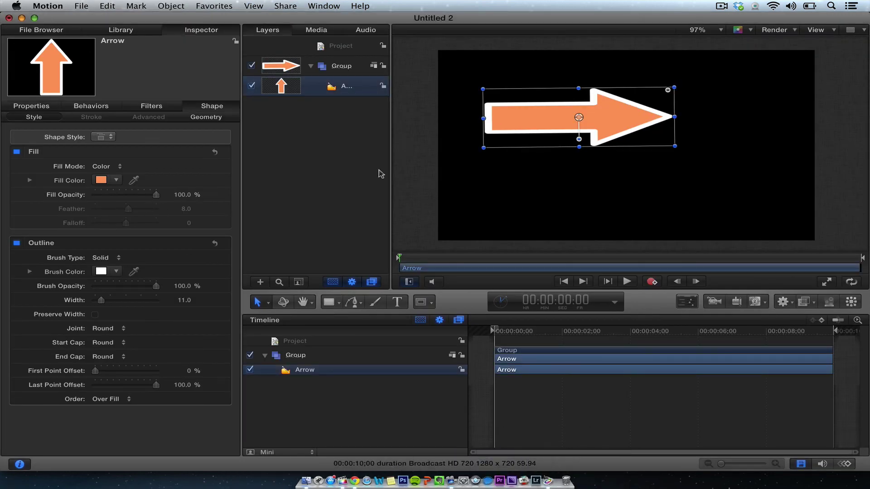
Step: Reselect the arrow shape in Motion to check its settings, then return to Final Cut Pro
left_click(465, 182)
left_click(529, 113)
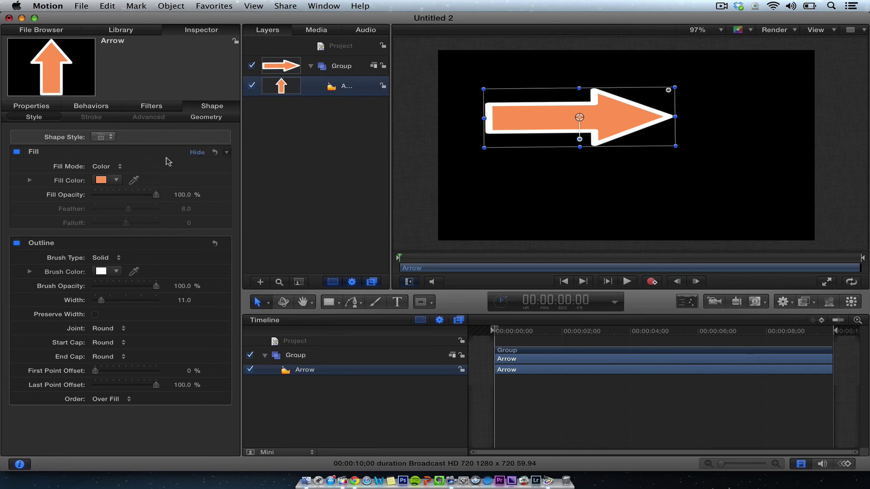
left_click(345, 481)
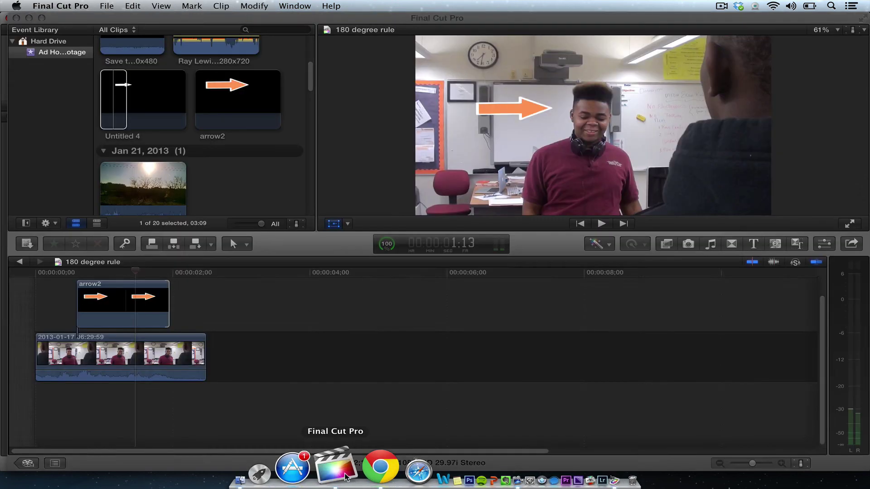